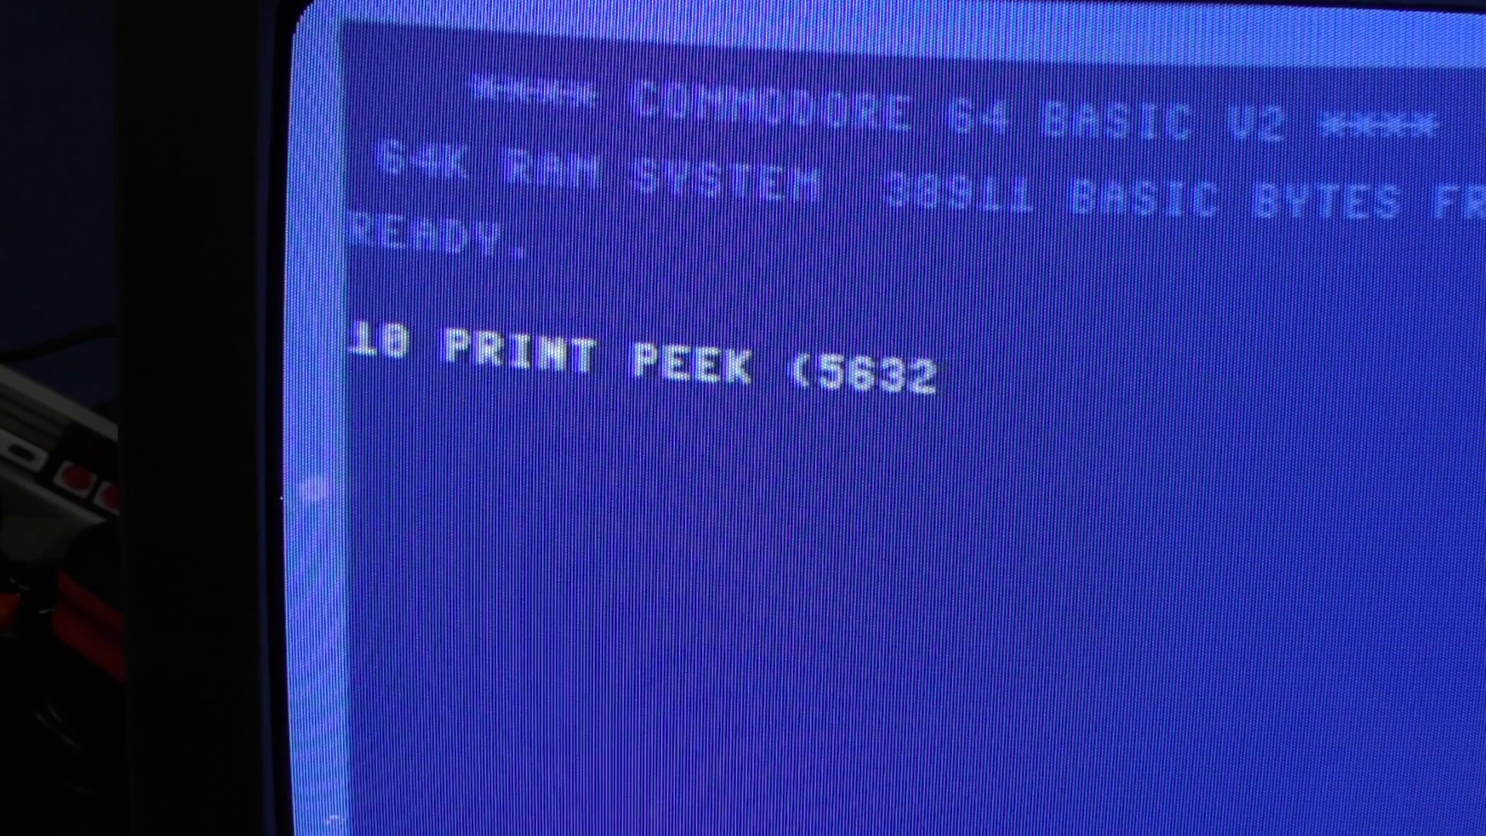
pyautogui.write('0 GOTO')
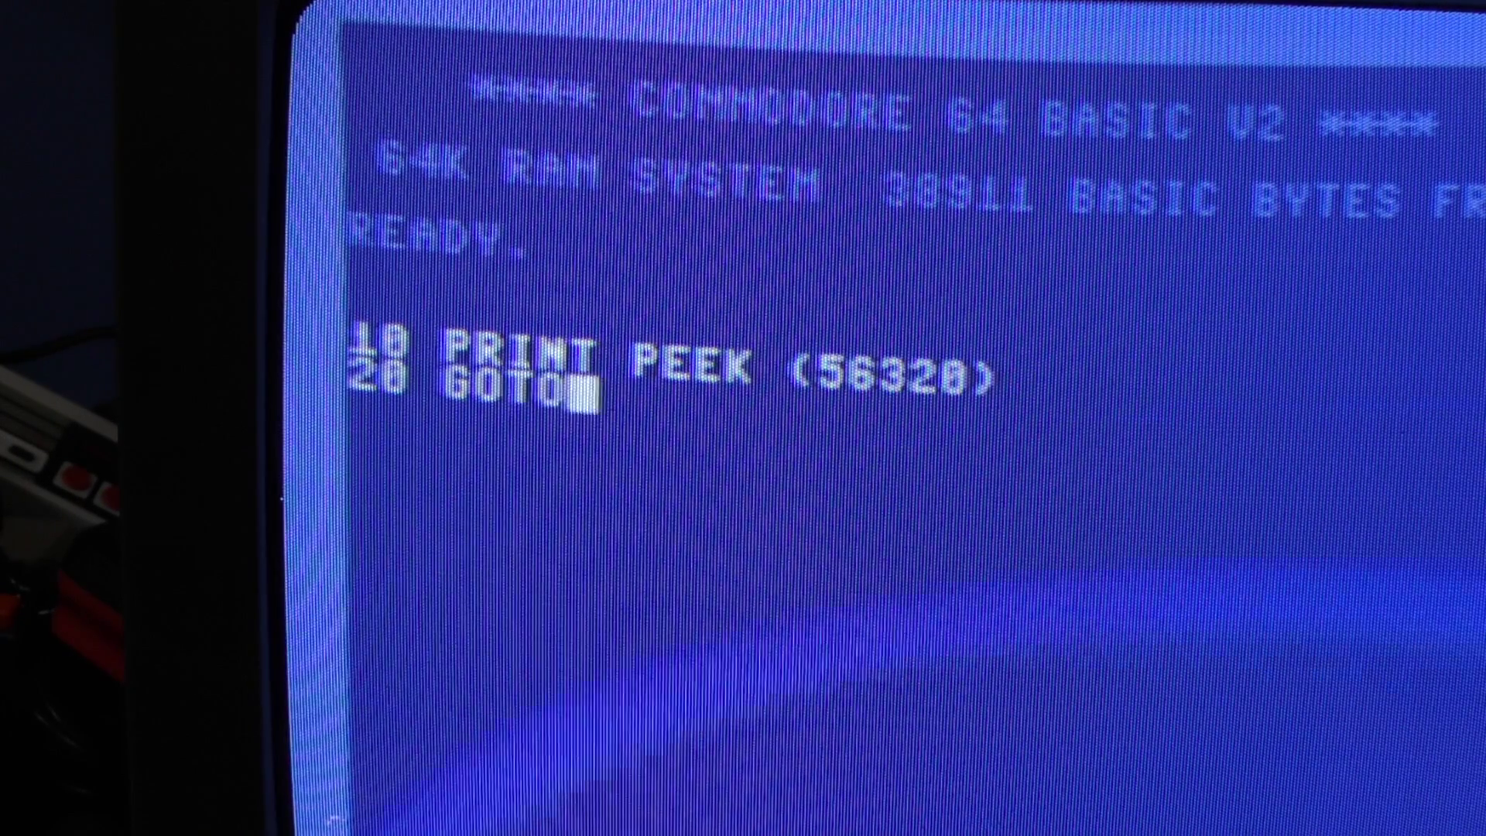
pyautogui.write(' 10 ')
pyautogui.write('RUN')
pyautogui.press('Return')
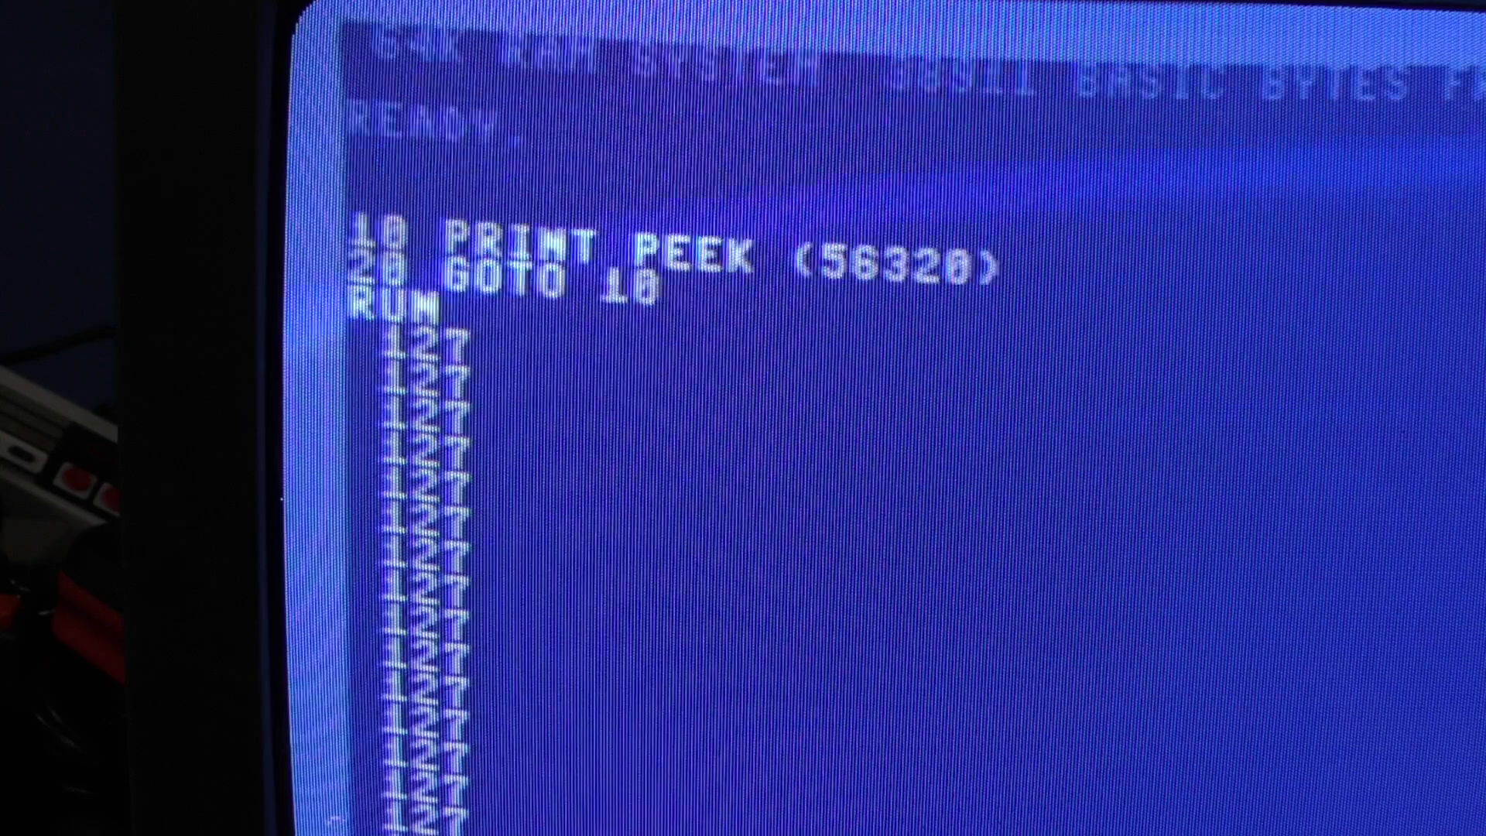